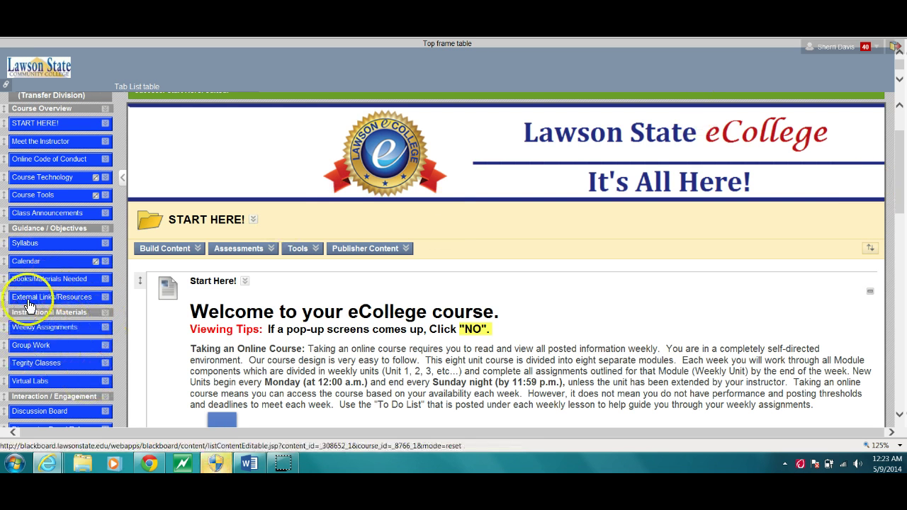
Open the Unit Assignments / Activities folder of Unit 2 within the Weekly Assignments
click(70, 328)
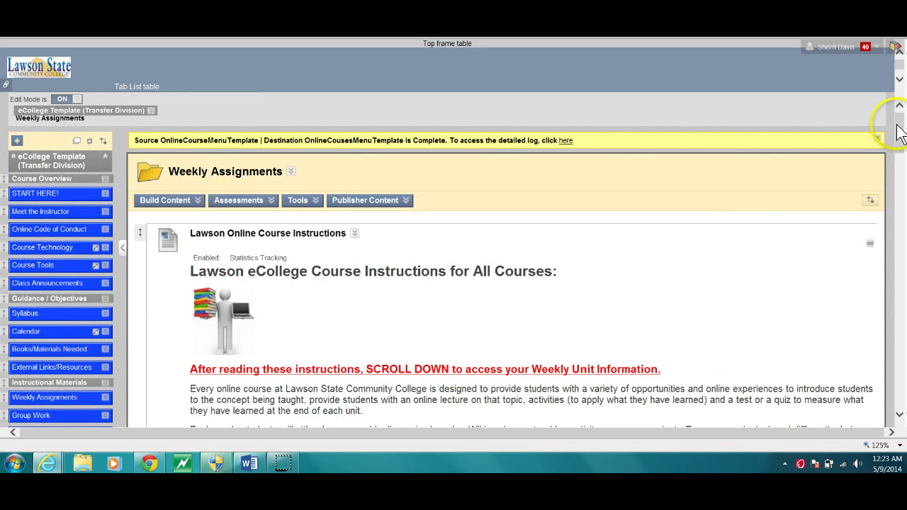
drag(899, 131, 898, 184)
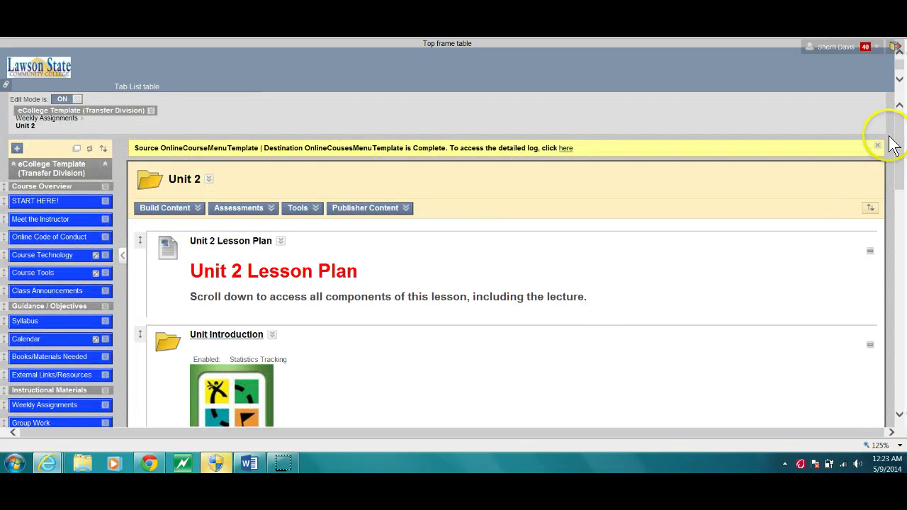
drag(894, 132, 884, 312)
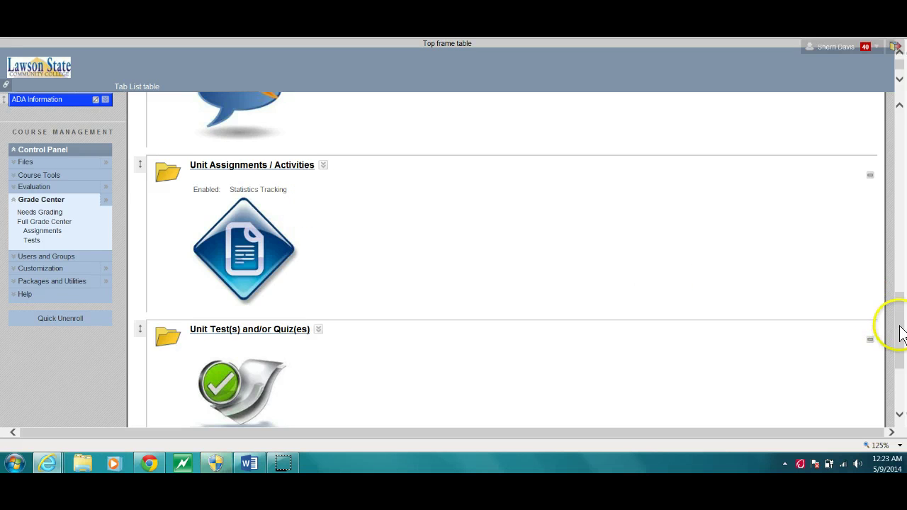
mouse_move(899, 330)
mouse_down()
mouse_move(898, 360)
mouse_move(897, 314)
mouse_up()
click(257, 235)
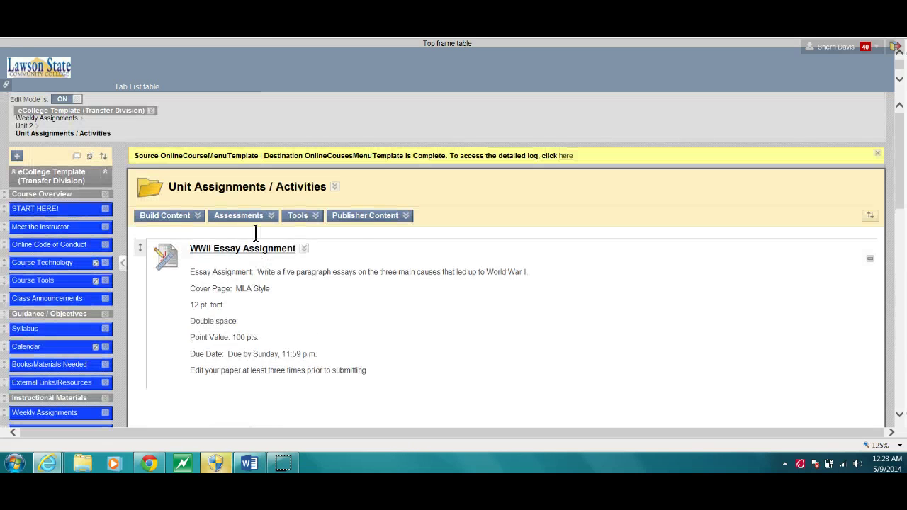
click(165, 215)
click(448, 355)
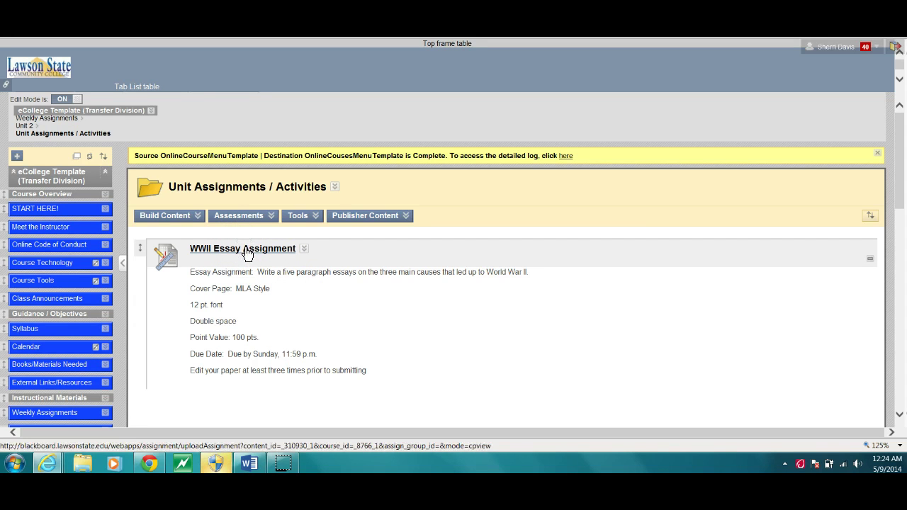
click(289, 303)
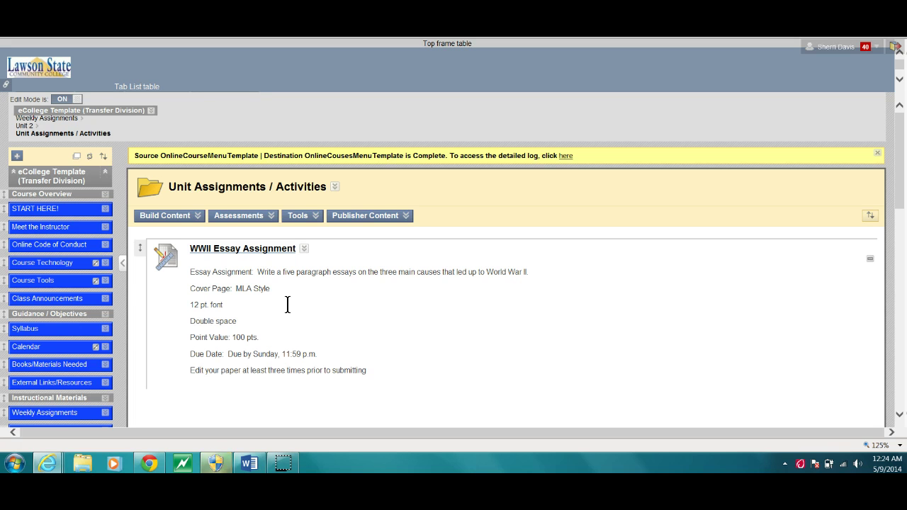
Open the WWII Essay Assignment's upload preview and dismiss the webpage message
click(253, 254)
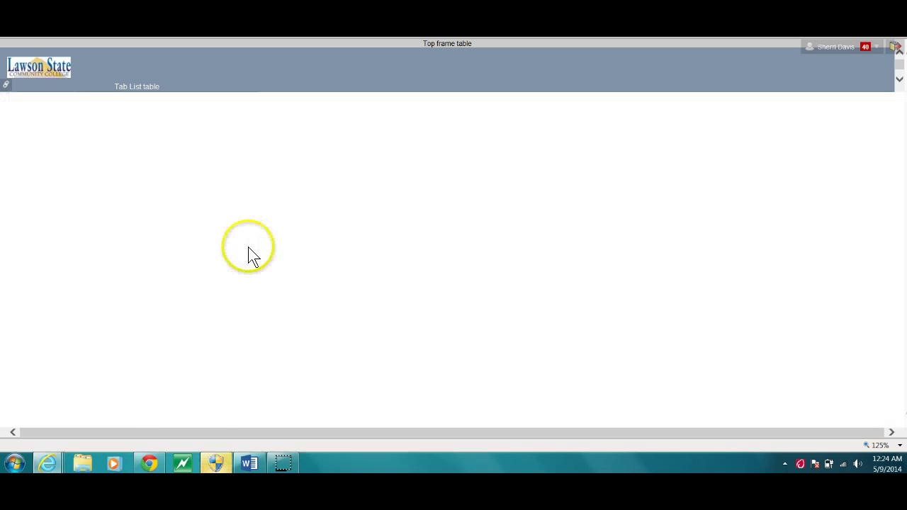
scroll(530, 308, down, 1)
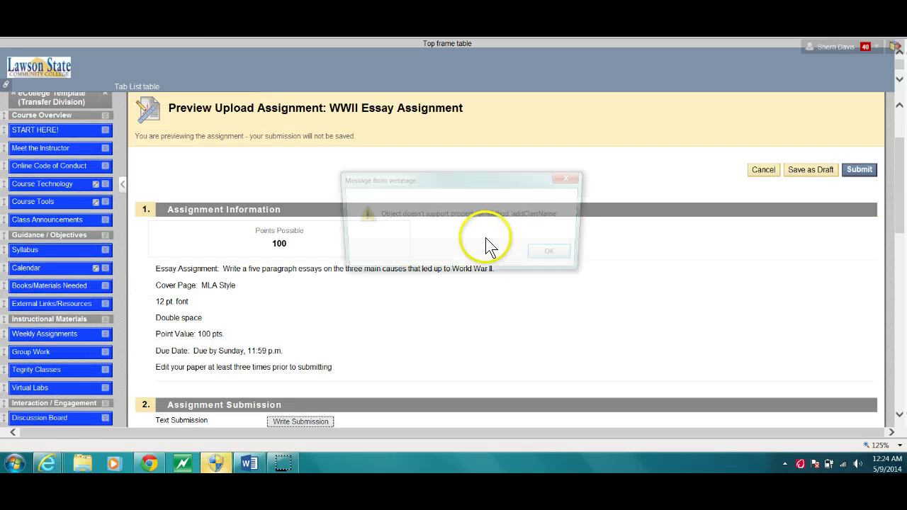
click(555, 255)
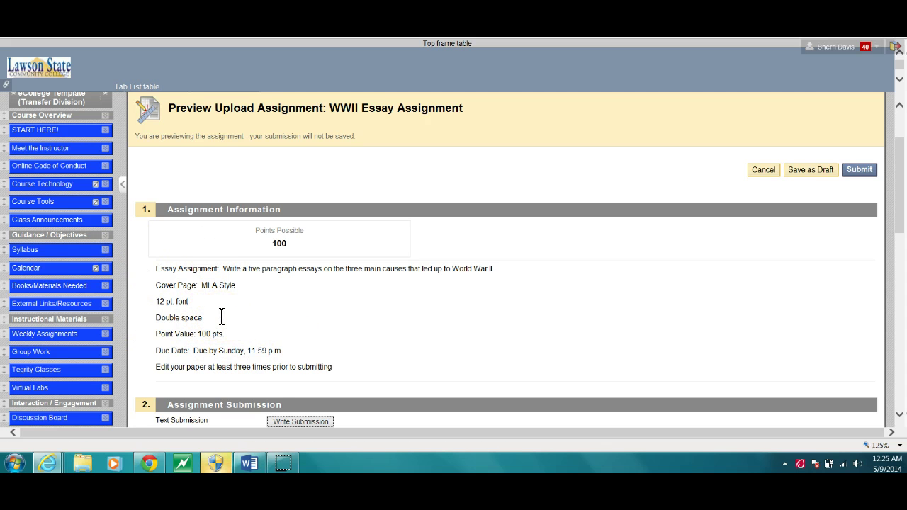
Attach the Word document LSCC Videos from the computer's Documents library to the assignment submission
drag(901, 185, 898, 262)
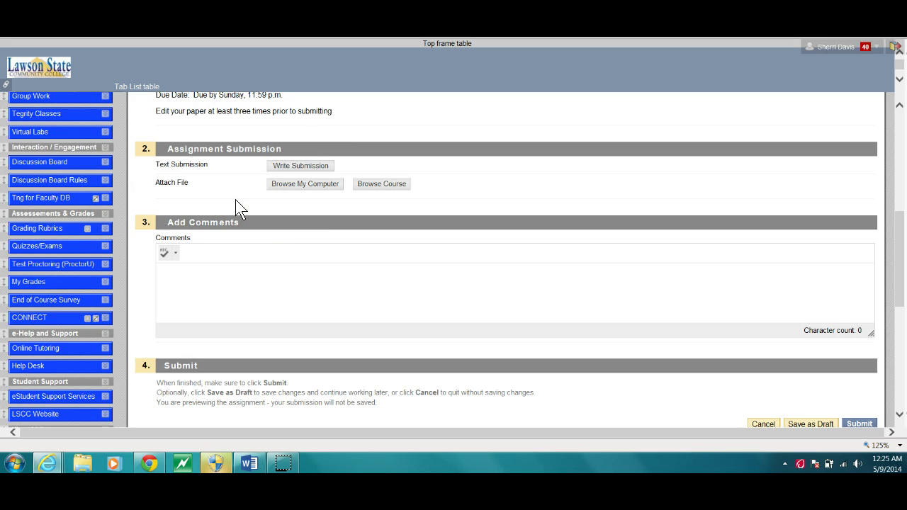
click(306, 182)
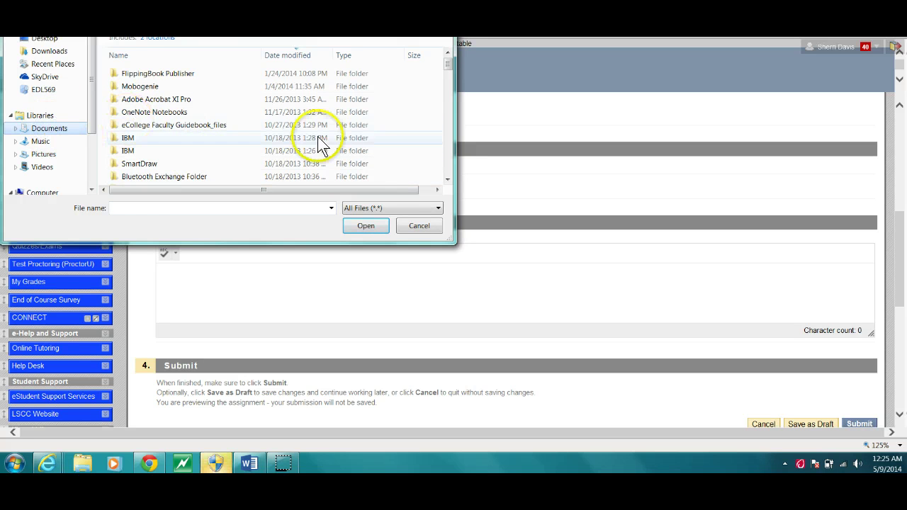
click(448, 179)
click(447, 179)
click(447, 179)
click(447, 179)
drag(170, 168, 145, 154)
click(143, 153)
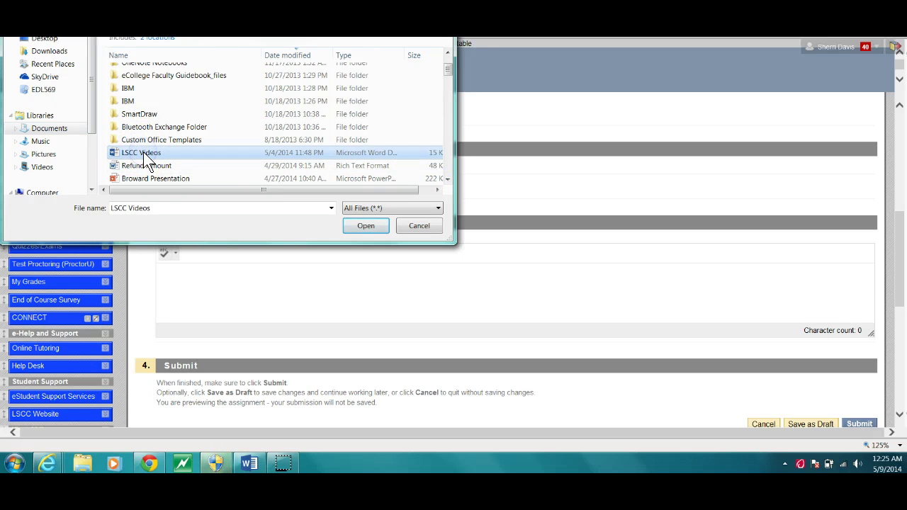
click(367, 228)
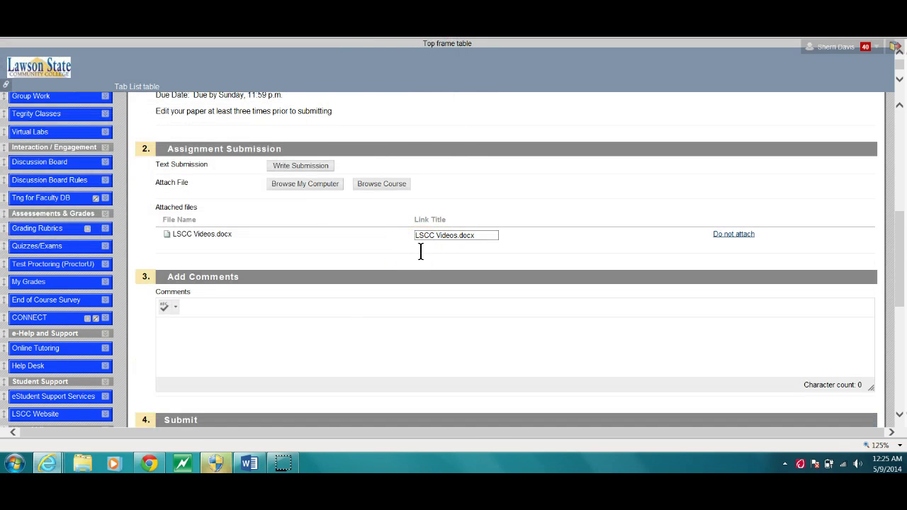
Write a submission comment that greets the instructor by name, says "Here is my essay assignment." and ends with the student's first name
click(736, 244)
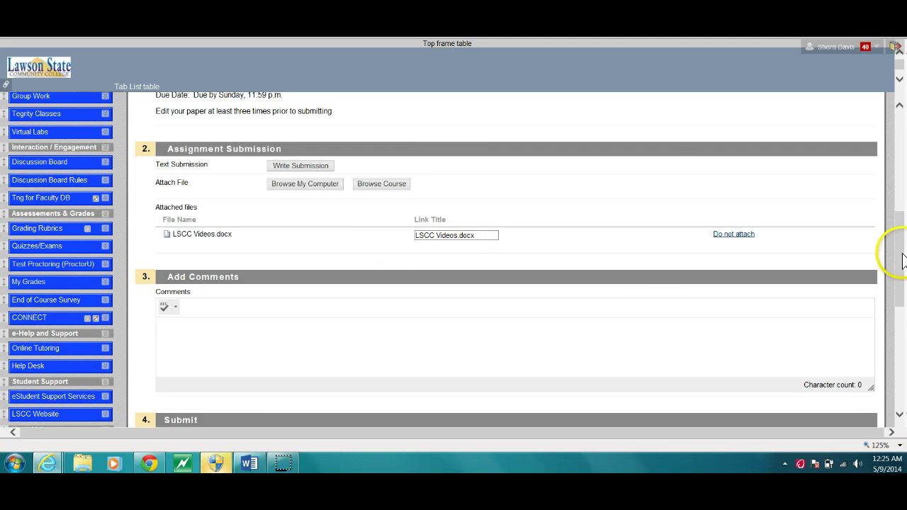
mouse_move(900, 255)
mouse_down()
mouse_move(898, 264)
mouse_move(899, 253)
mouse_up()
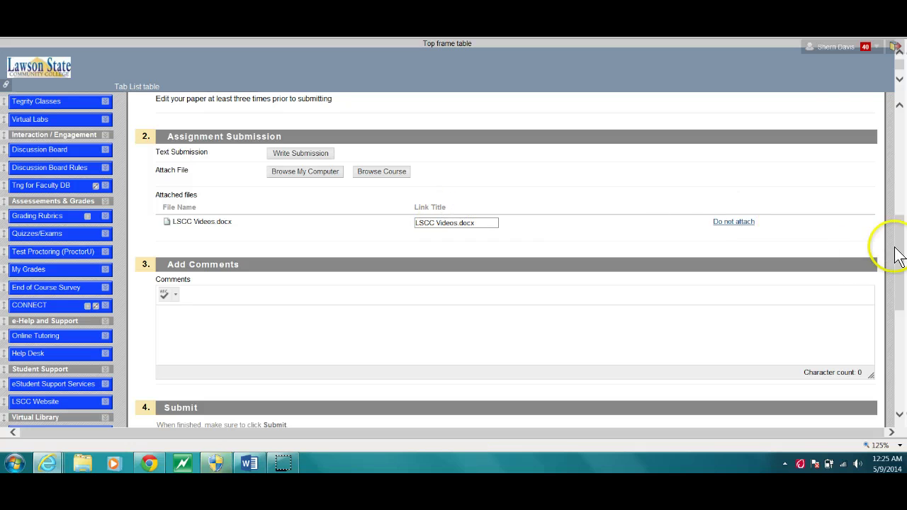
drag(901, 243, 897, 252)
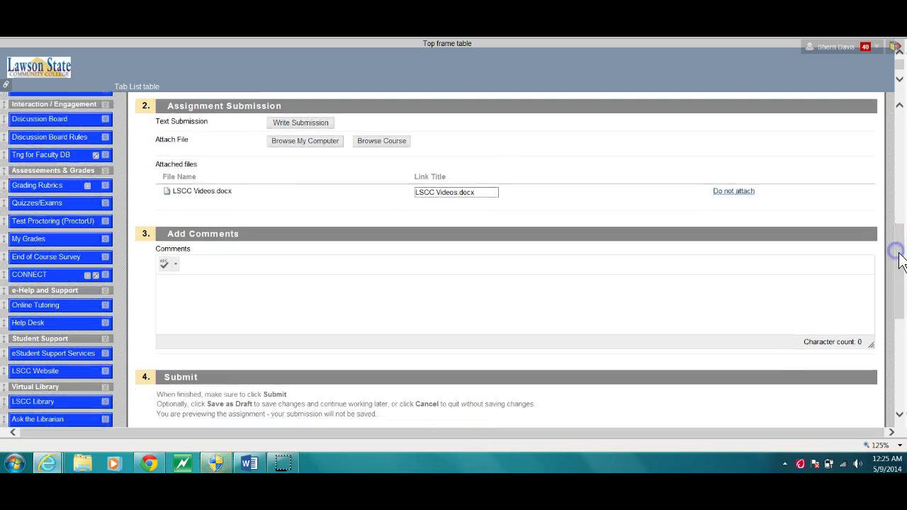
click(173, 284)
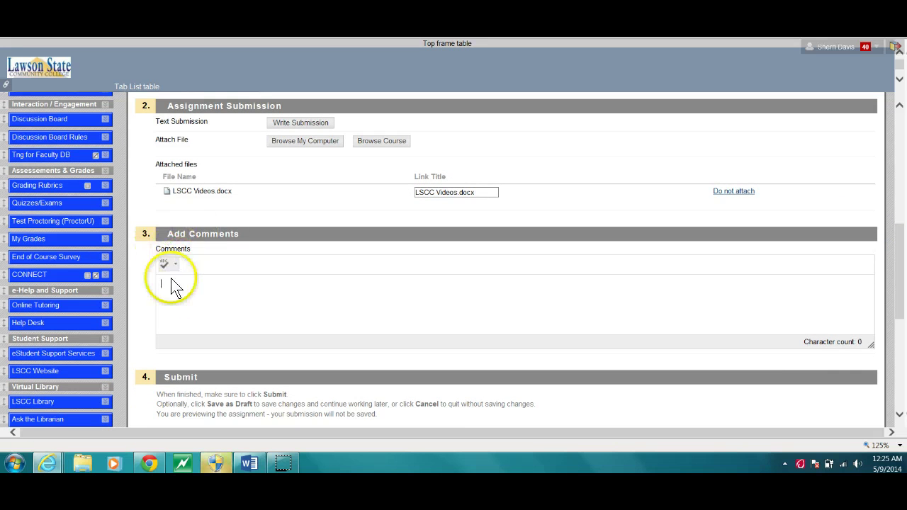
text(Dr. Lee,)
key(Return)
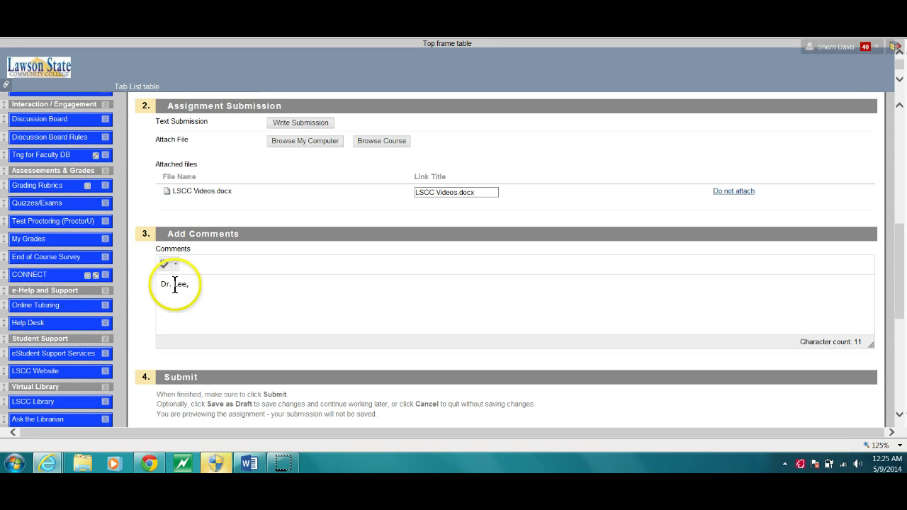
text(Than)
key(BackSpace)
key(BackSpace)
key(BackSpace)
key(BackSpace)
text(Here is my essay assignment.)
click(174, 286)
key(Return)
text(--Kim)
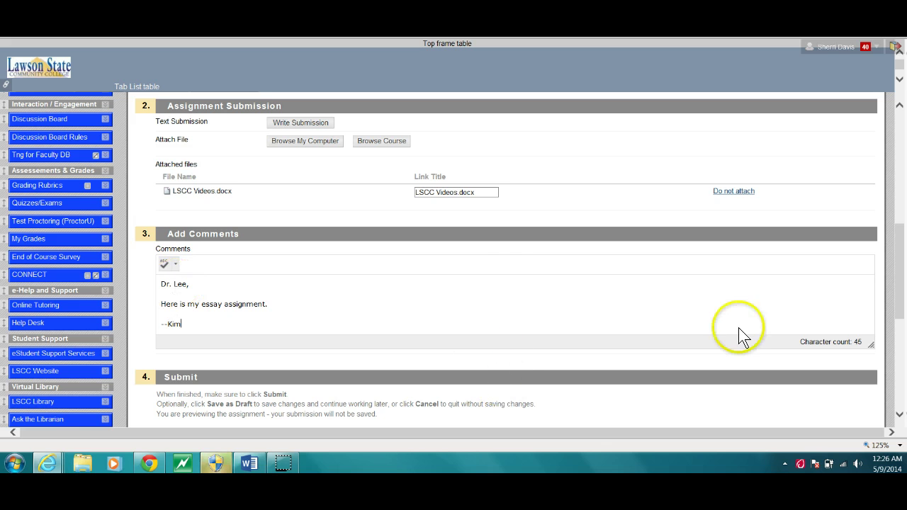
Submit the WWII Essay Assignment and dismiss the webpage message
drag(898, 248, 901, 301)
click(859, 282)
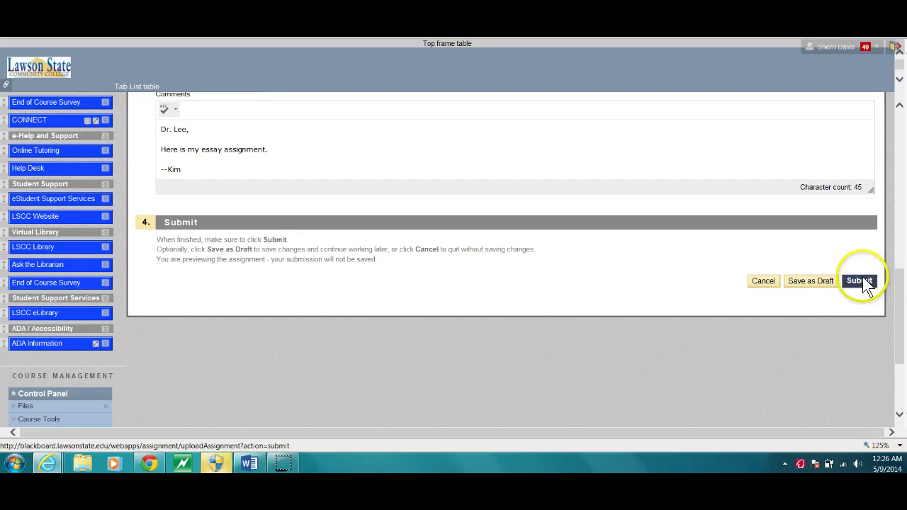
click(862, 282)
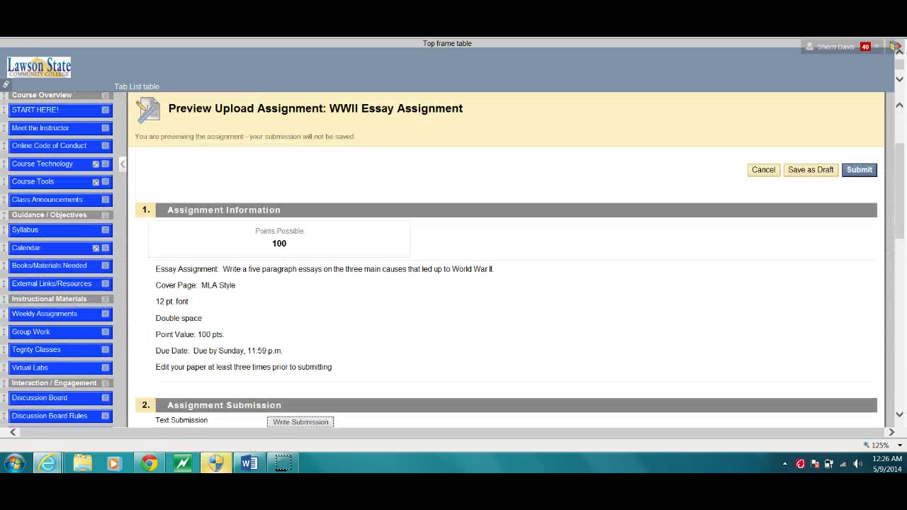
click(565, 251)
Open the Full Grade Center and show the grade options for the first student's cell in the first "SAMPLE: Orien" column
drag(898, 206, 889, 379)
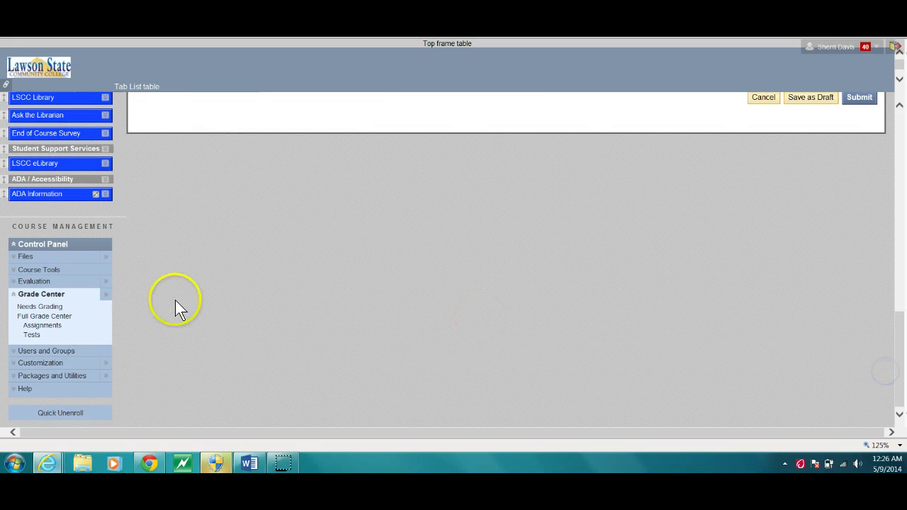
click(44, 320)
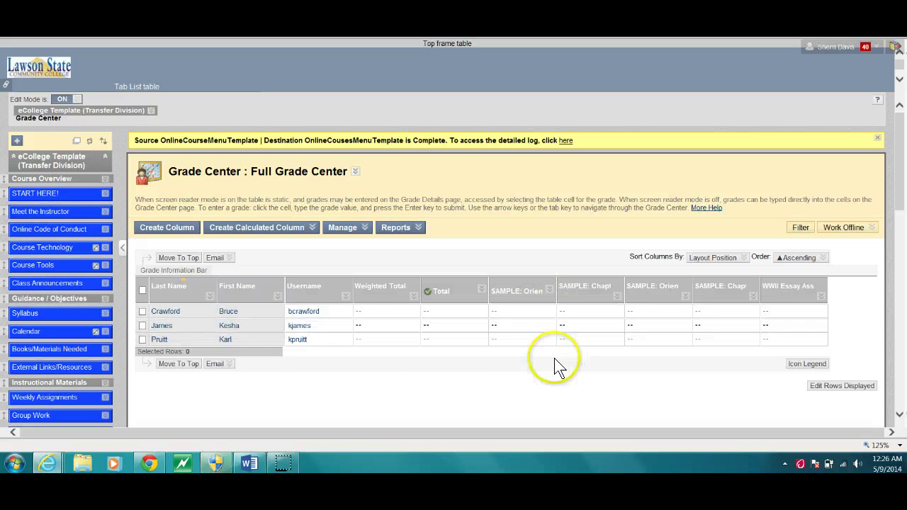
click(549, 312)
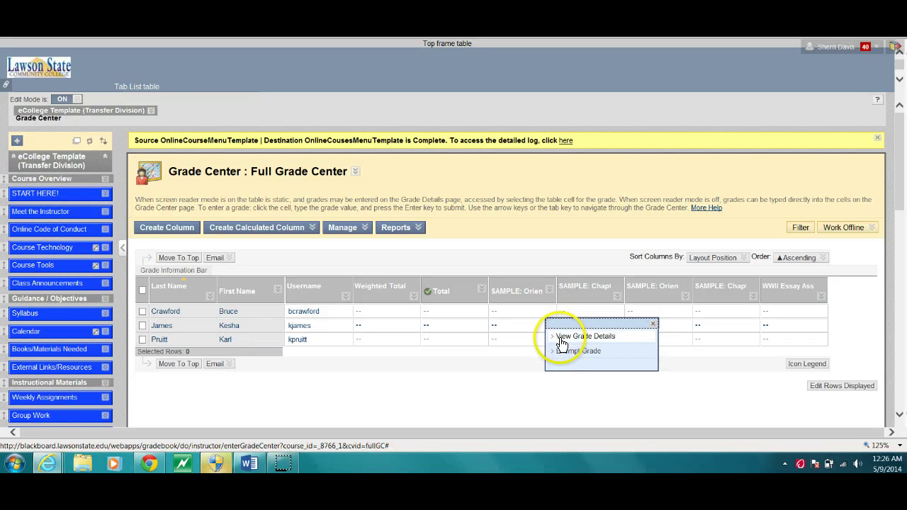